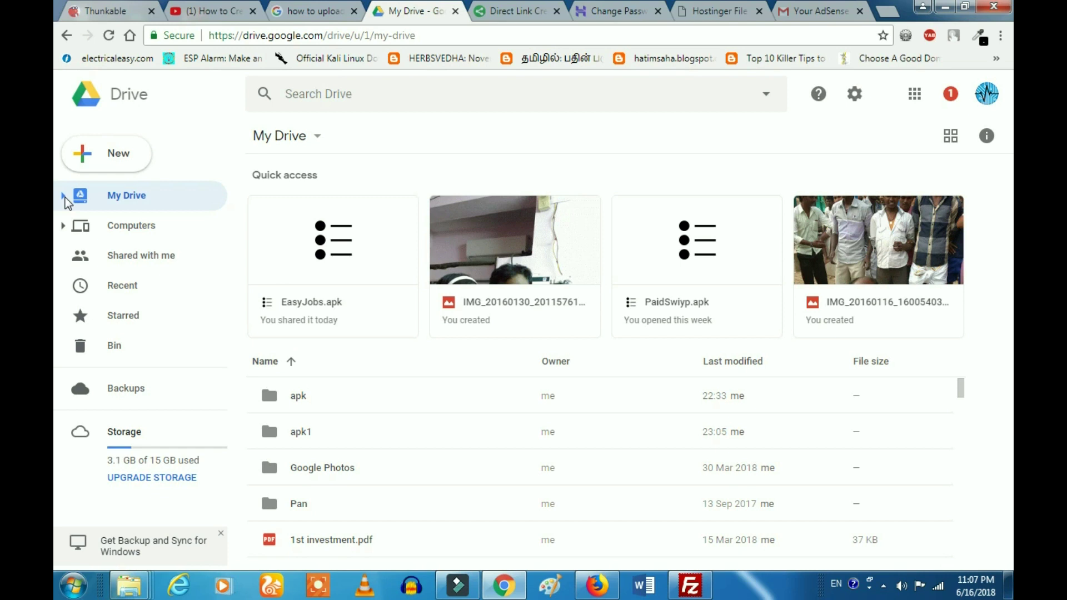
Cancel two Folder upload attempts, then start a new folder in My Drive
click(97, 161)
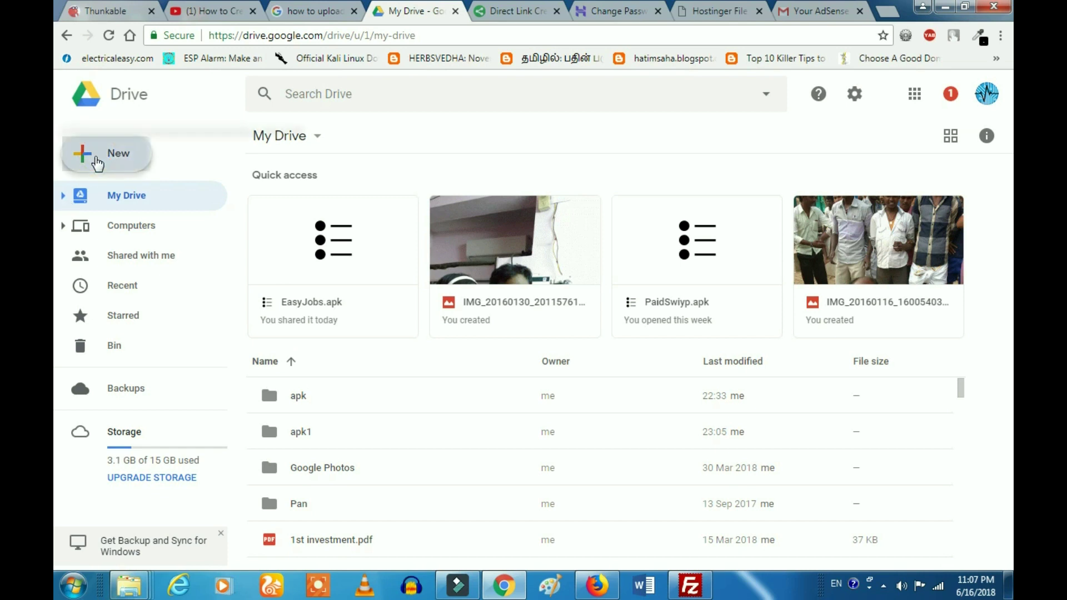
click(159, 220)
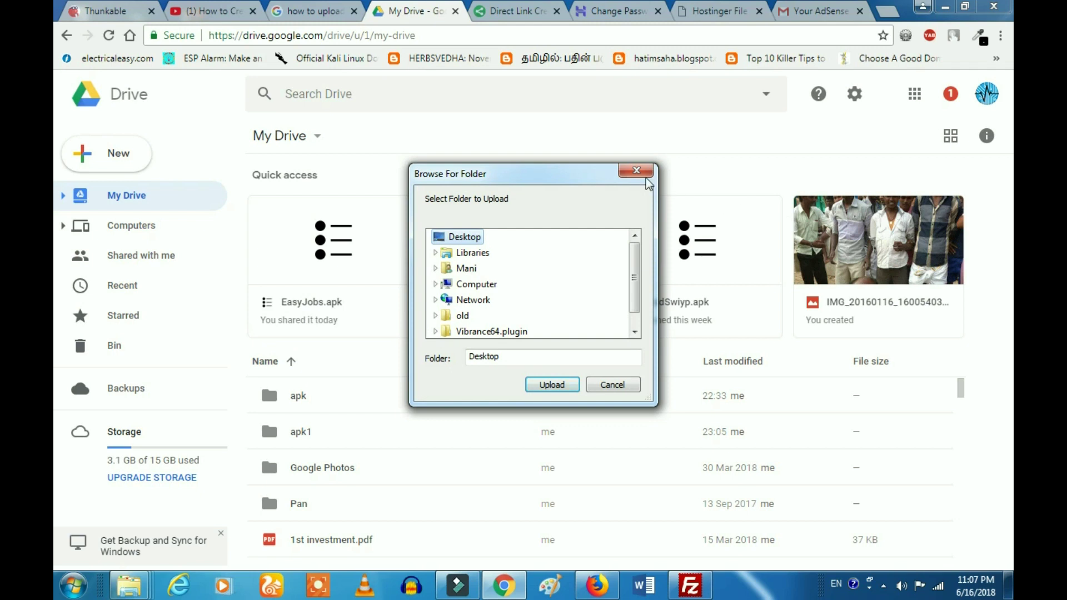
click(645, 176)
click(96, 161)
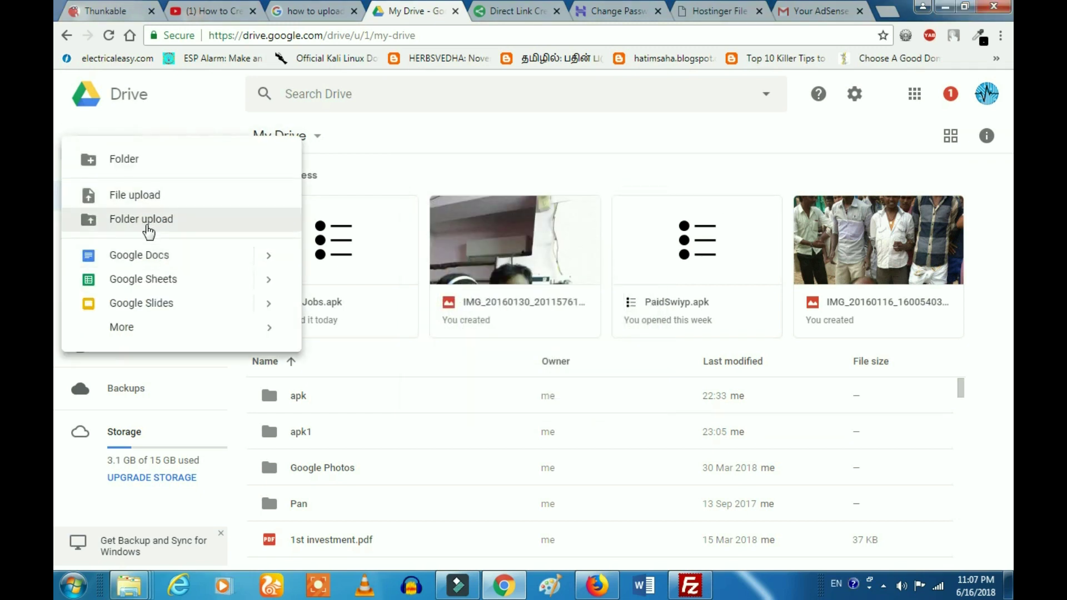
click(147, 227)
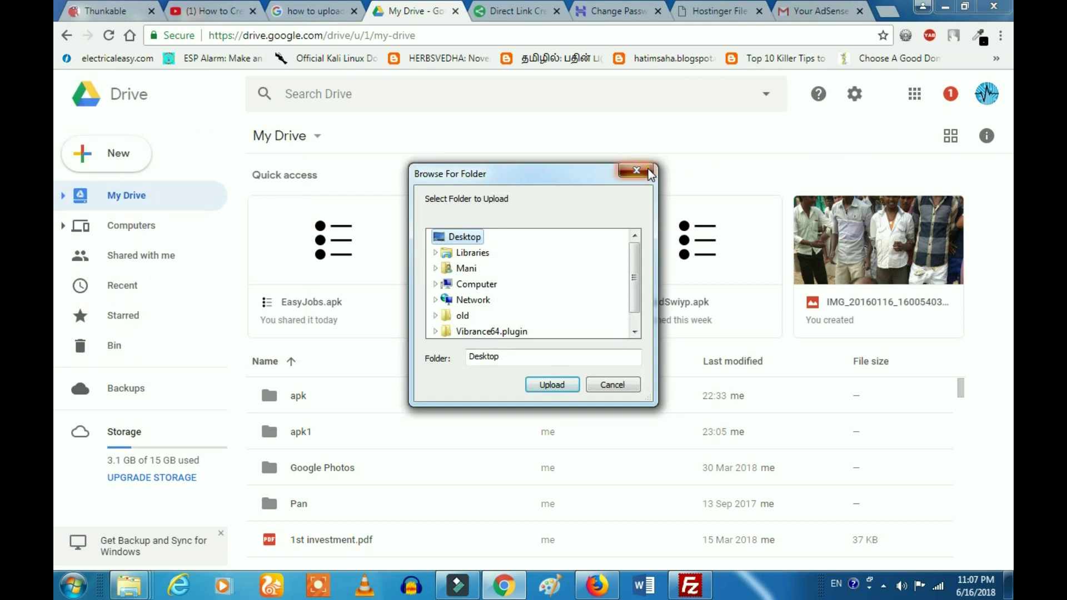
click(636, 170)
click(89, 152)
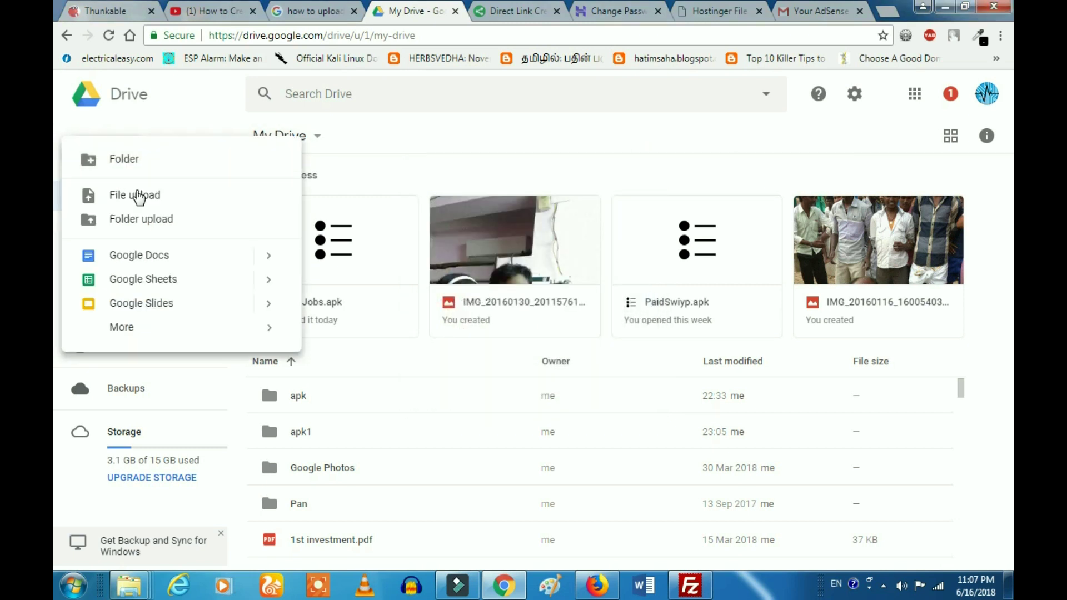
click(110, 161)
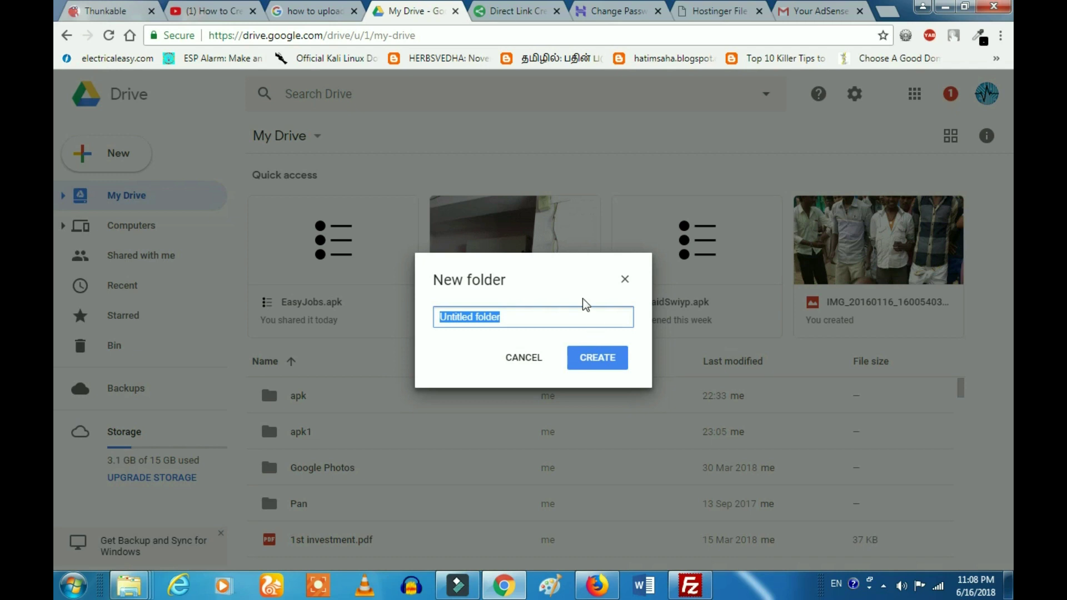
Create a folder named 'EasyJobs' and open it from the expanded My Drive sidebar
text(EasyJobs)
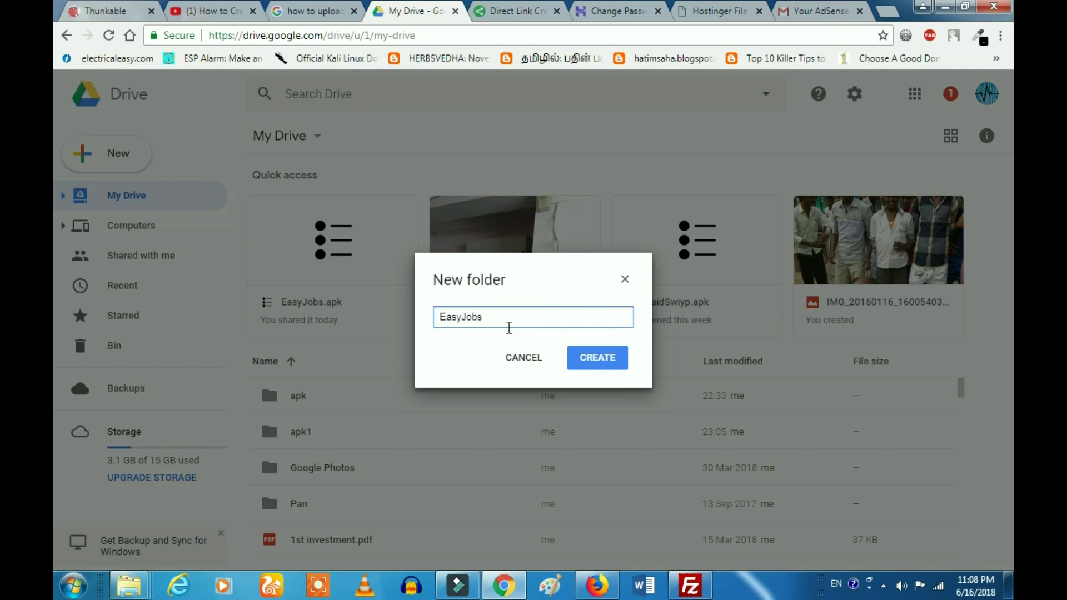
click(585, 364)
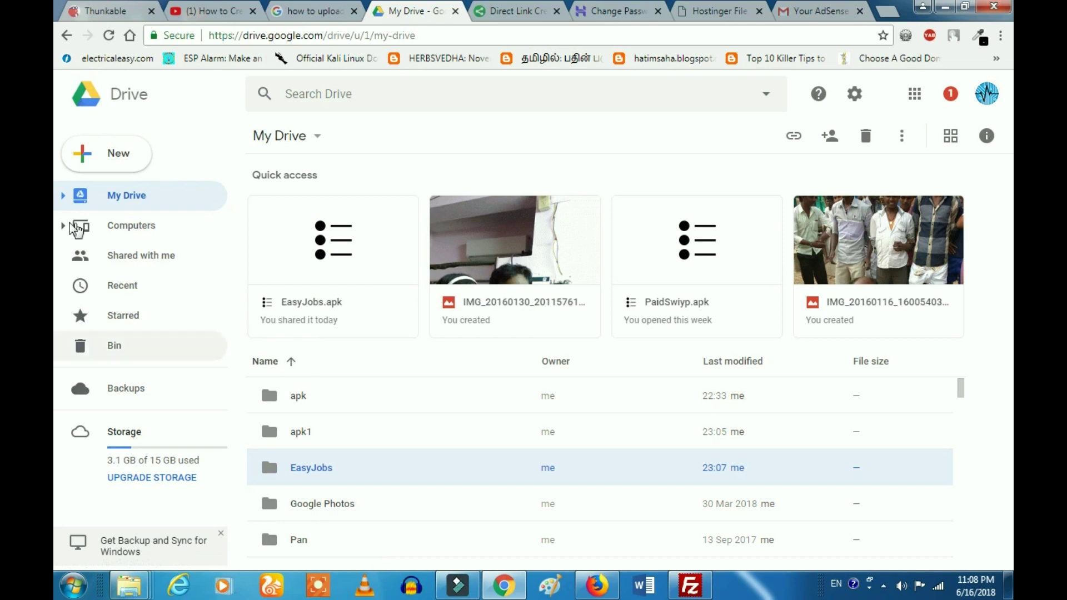
click(63, 196)
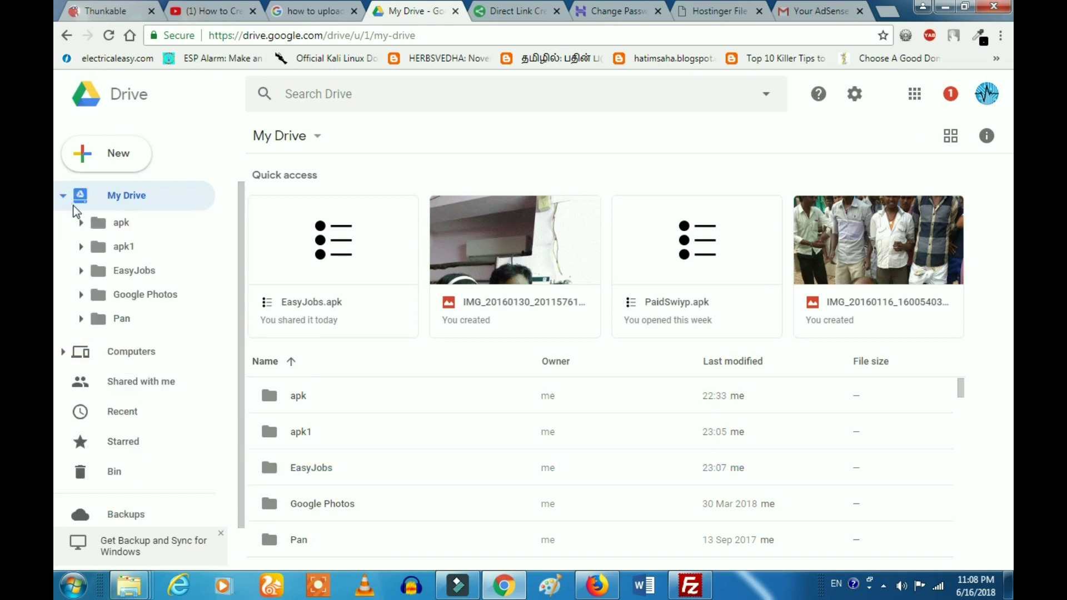
click(117, 272)
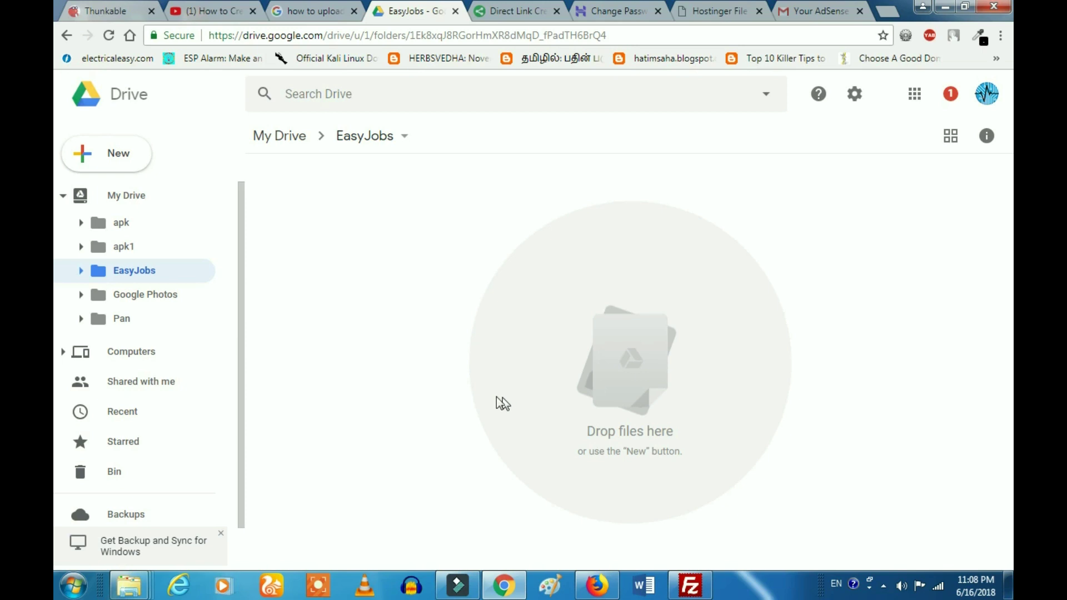
Drag EasyJobs.apk from the apk Explorer window into the EasyJobs Drive folder
mouse_move(129, 585)
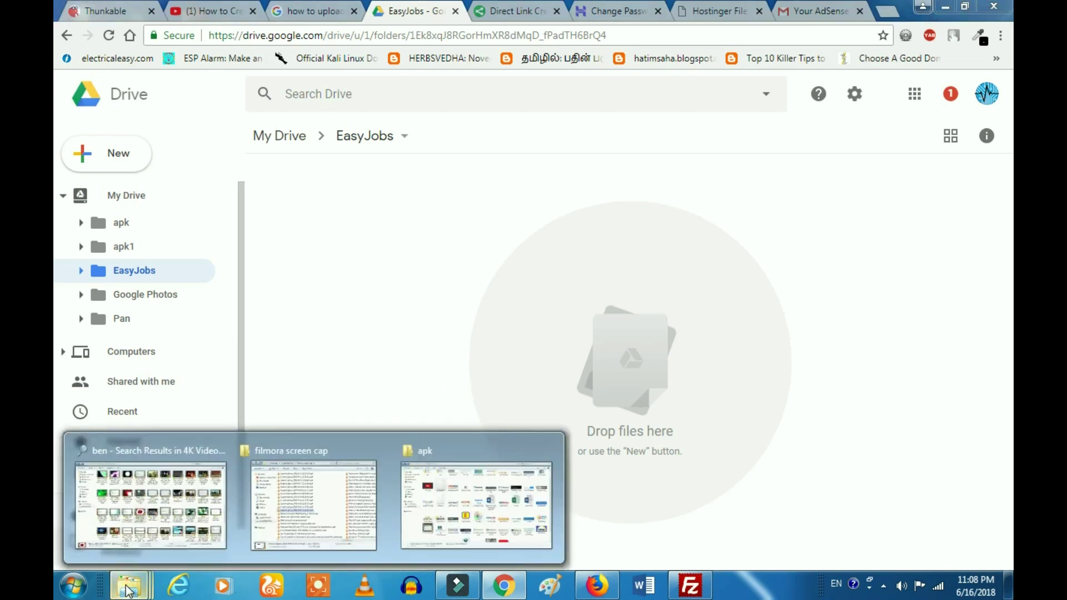
click(449, 498)
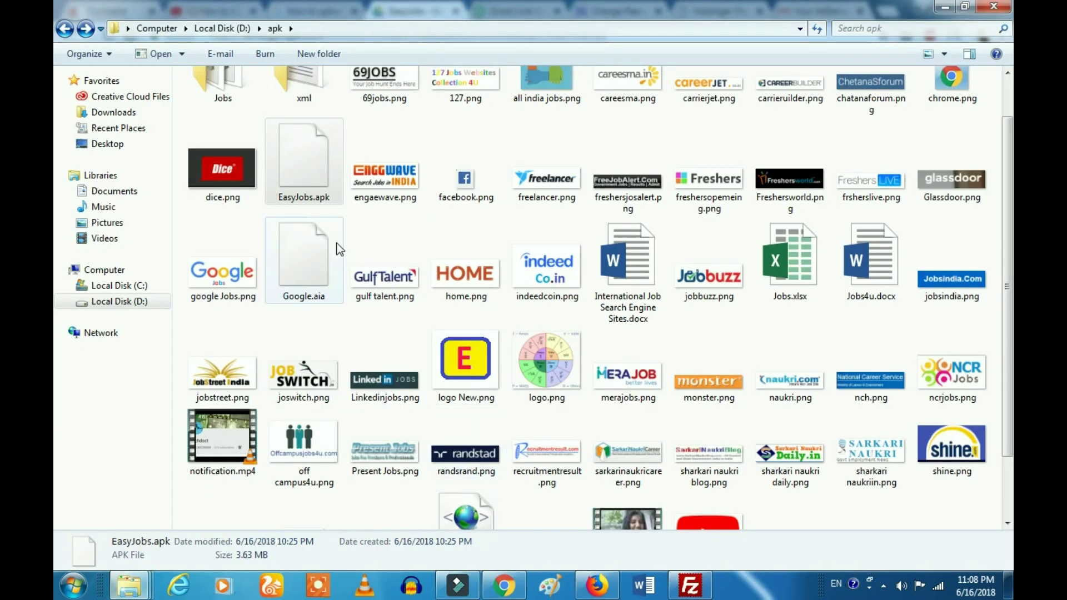
drag(313, 166, 606, 409)
mouse_move(959, 529)
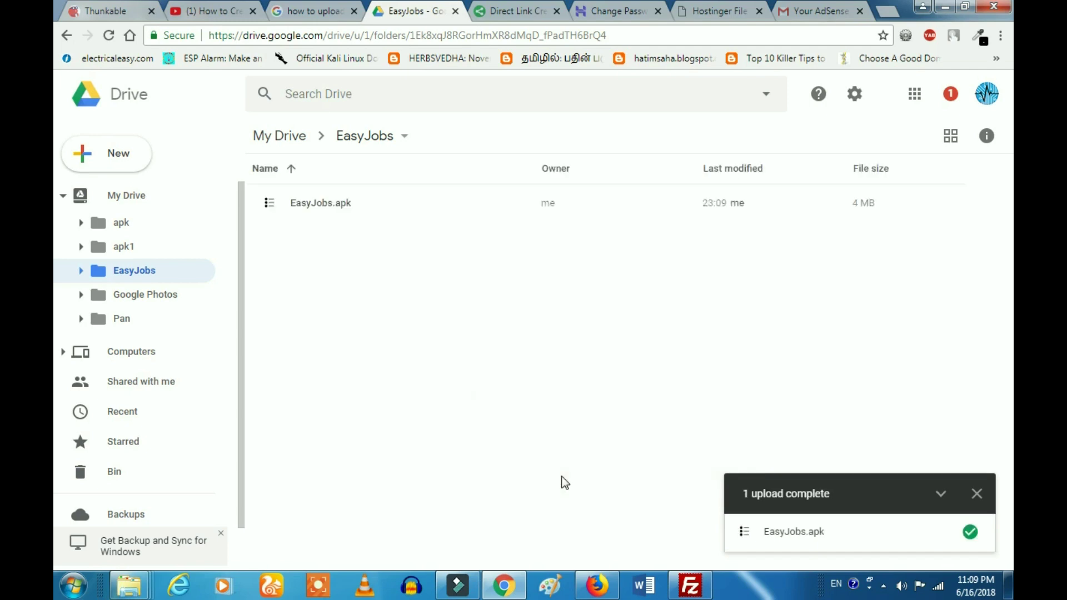
Dismiss the upload notice and show the context menu for EasyJobs.apk
click(977, 495)
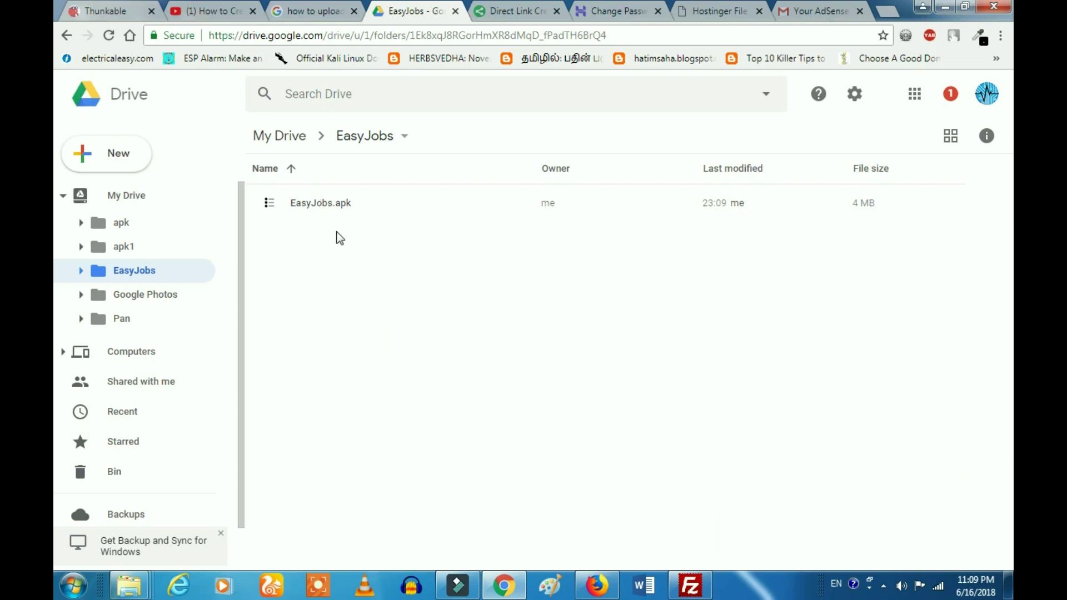
click(332, 209)
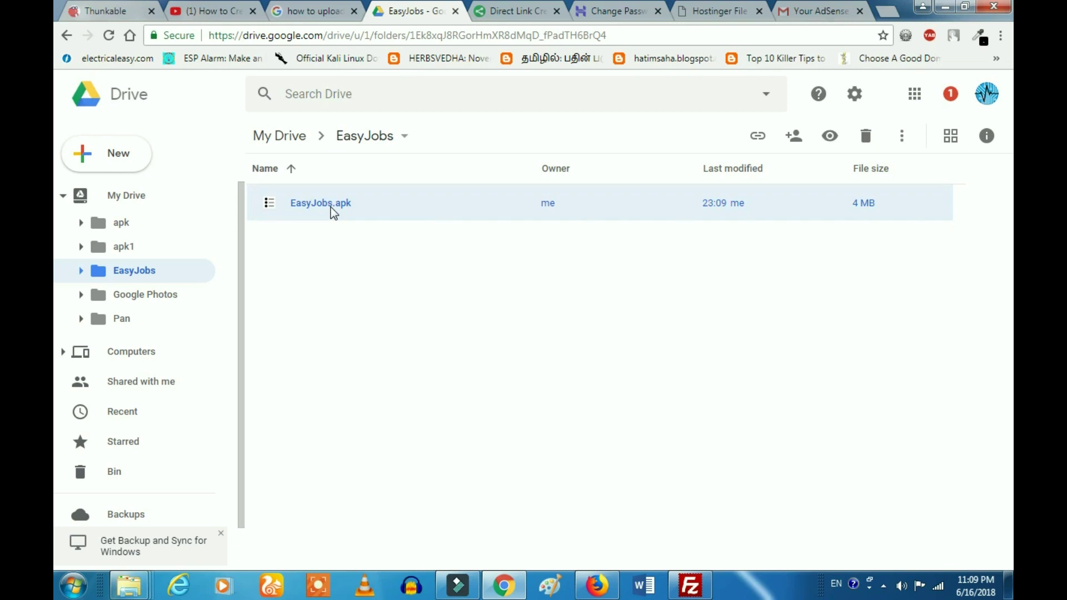
click(432, 216)
right_click(430, 212)
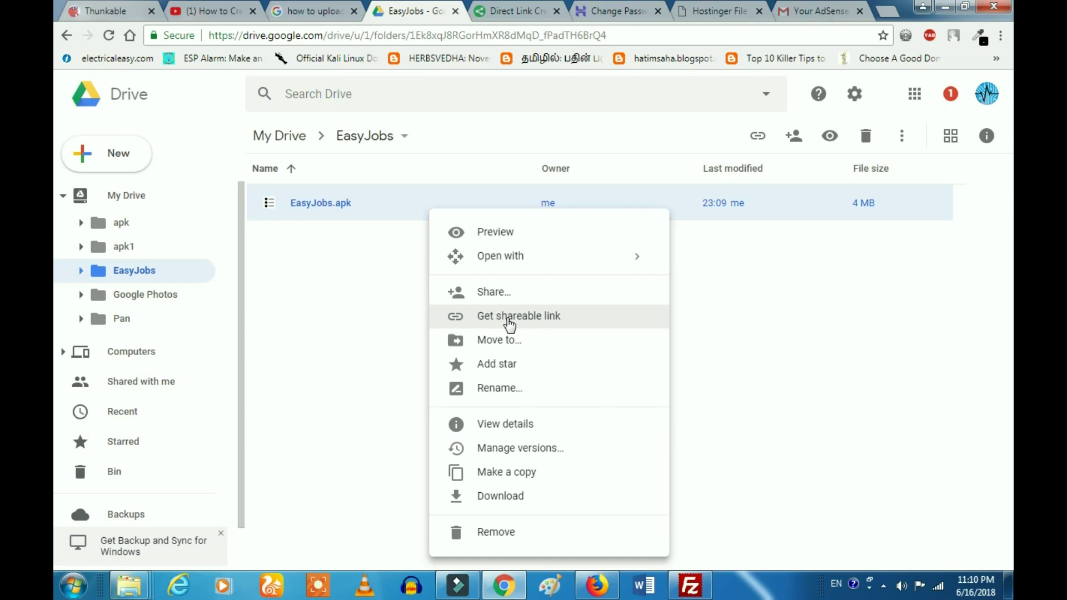
Turn on the shareable link for EasyJobs.apk and select the link URL
click(509, 321)
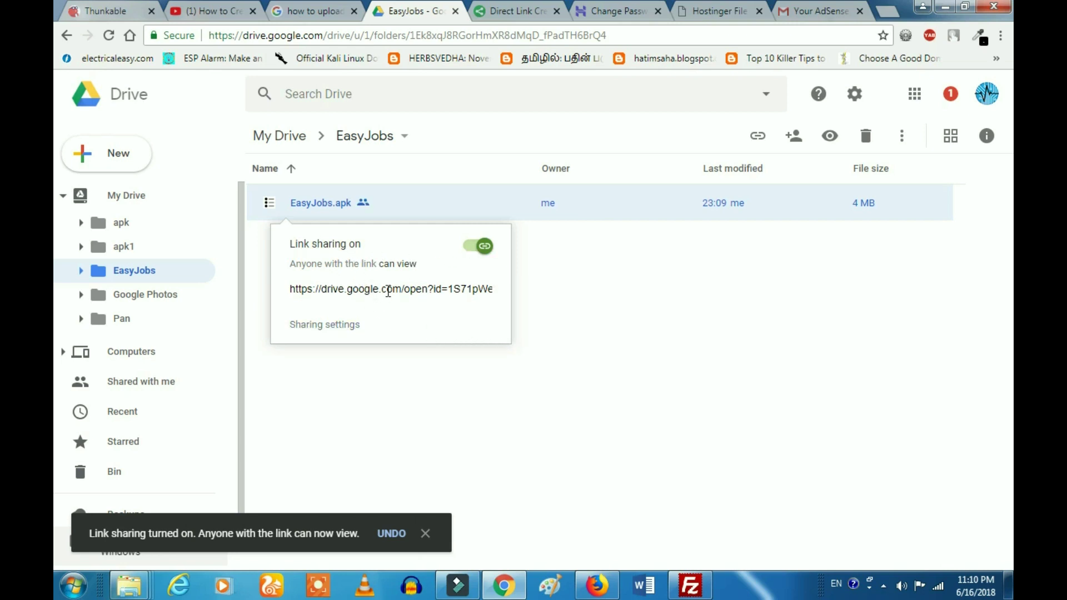
click(375, 288)
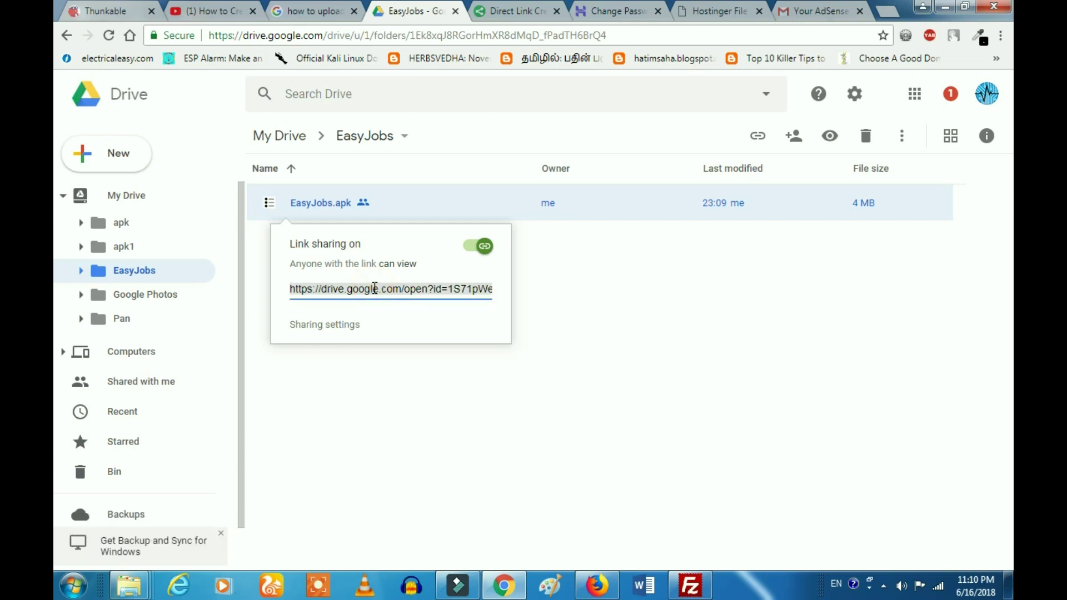
click(374, 288)
In Gmail, start a new email and paste the Drive link into its body
click(815, 12)
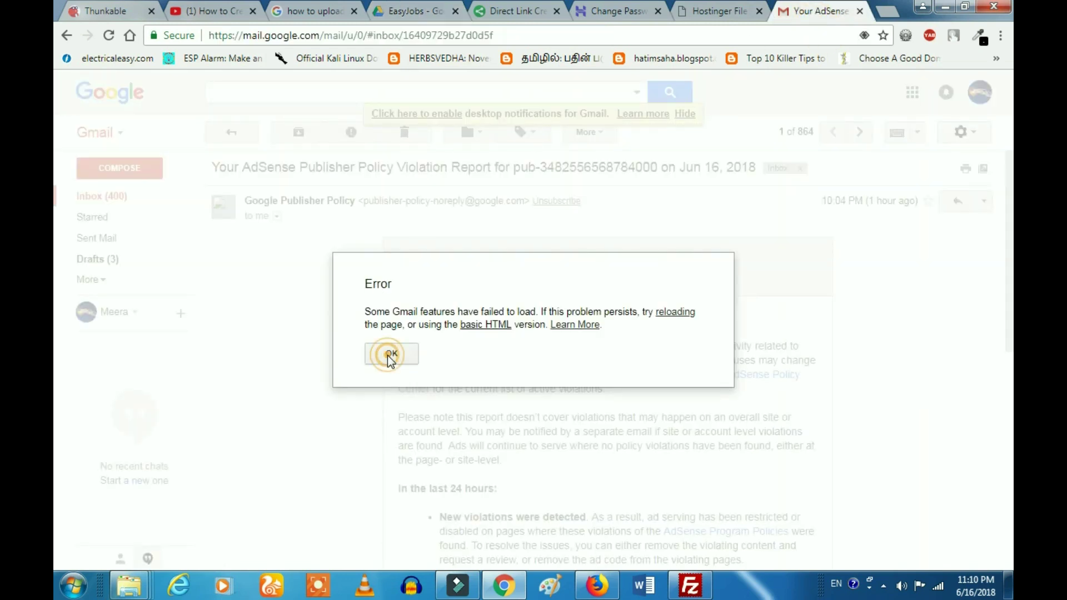
click(393, 354)
click(128, 171)
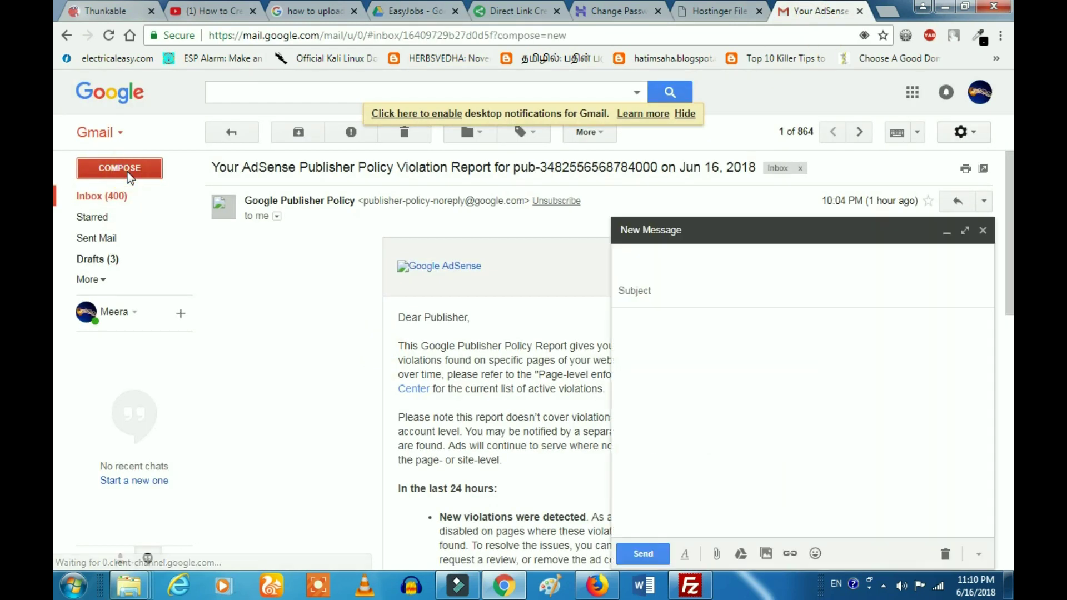
click(623, 410)
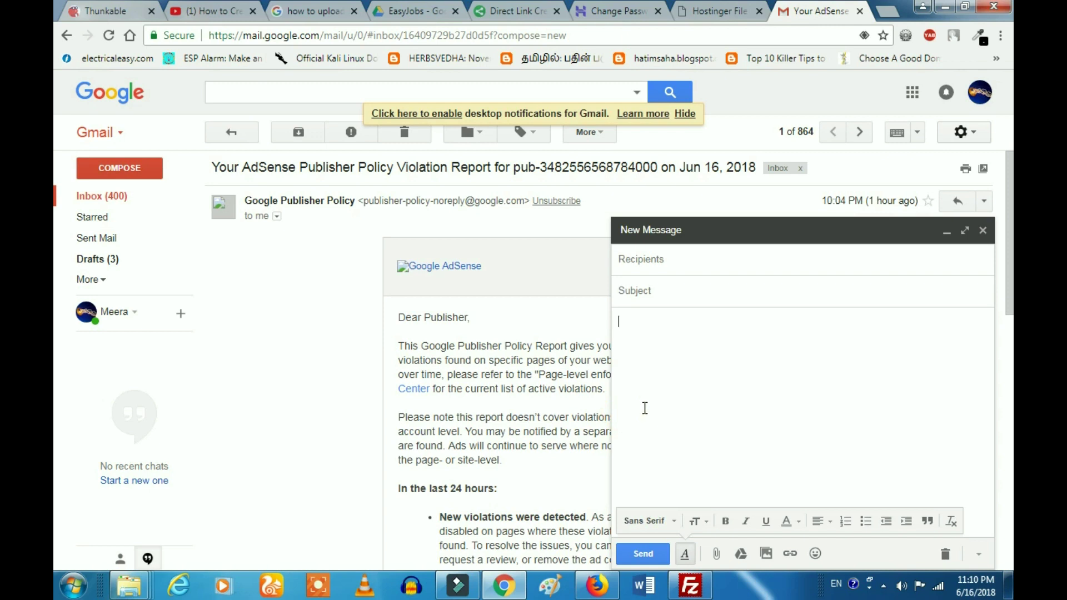
key(ctrl+v)
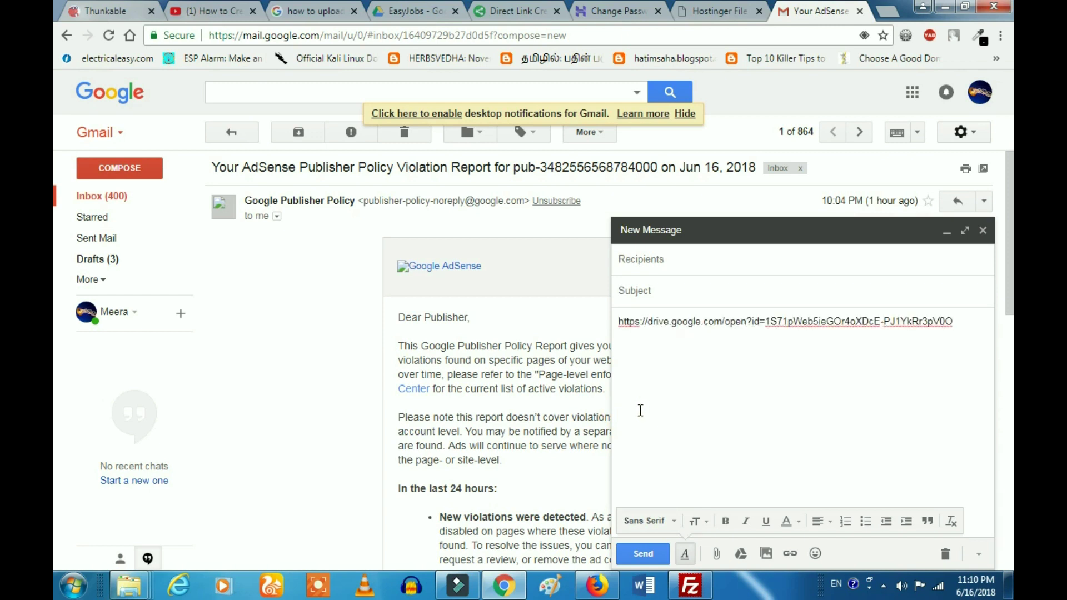
Add a suggested contact as the recipient and send the email
click(672, 265)
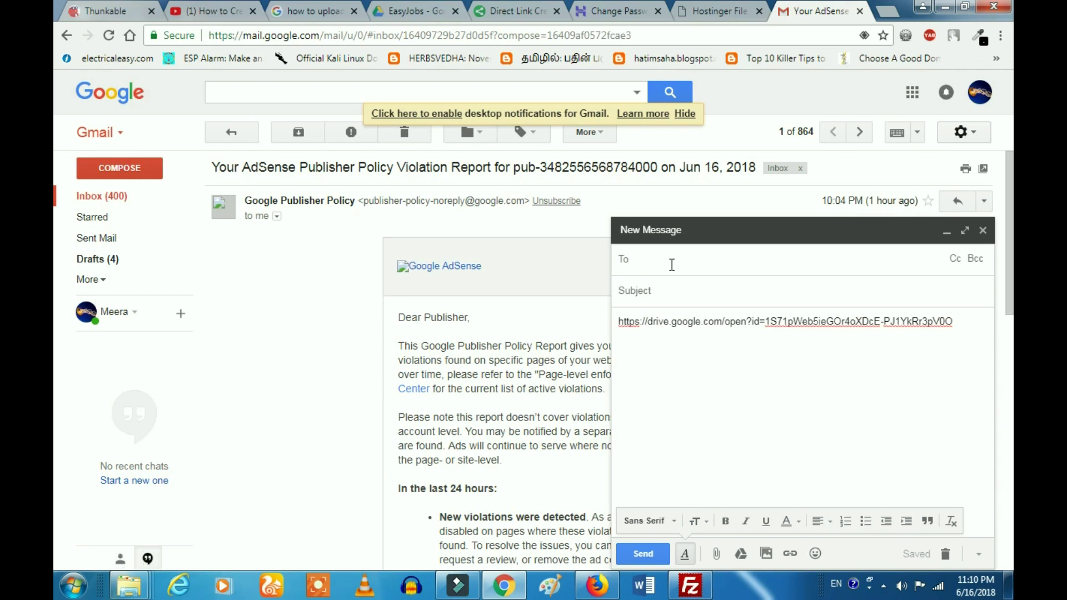
text(a)
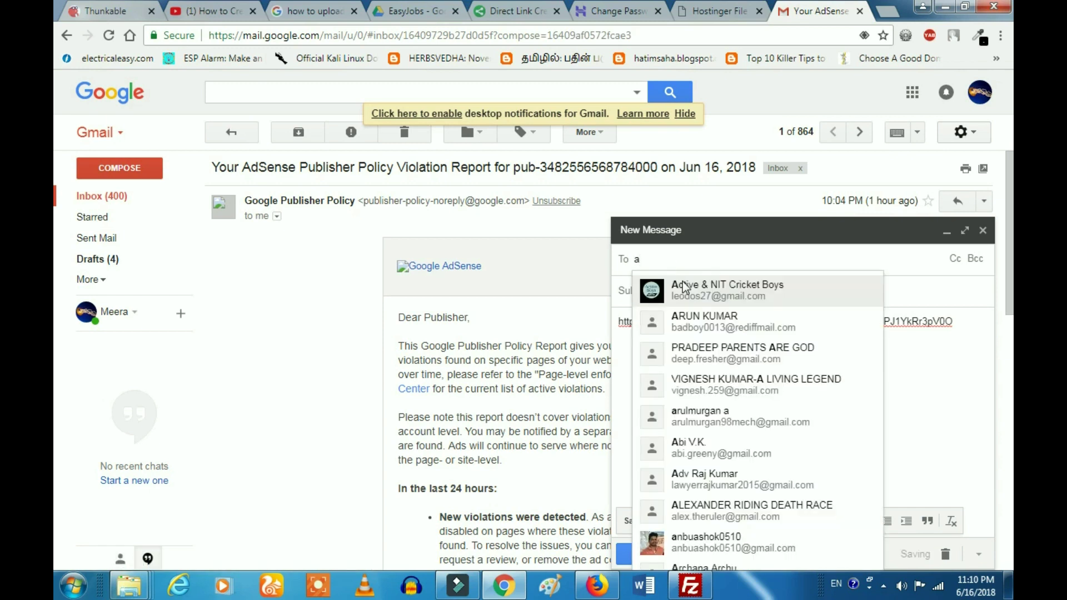
click(685, 286)
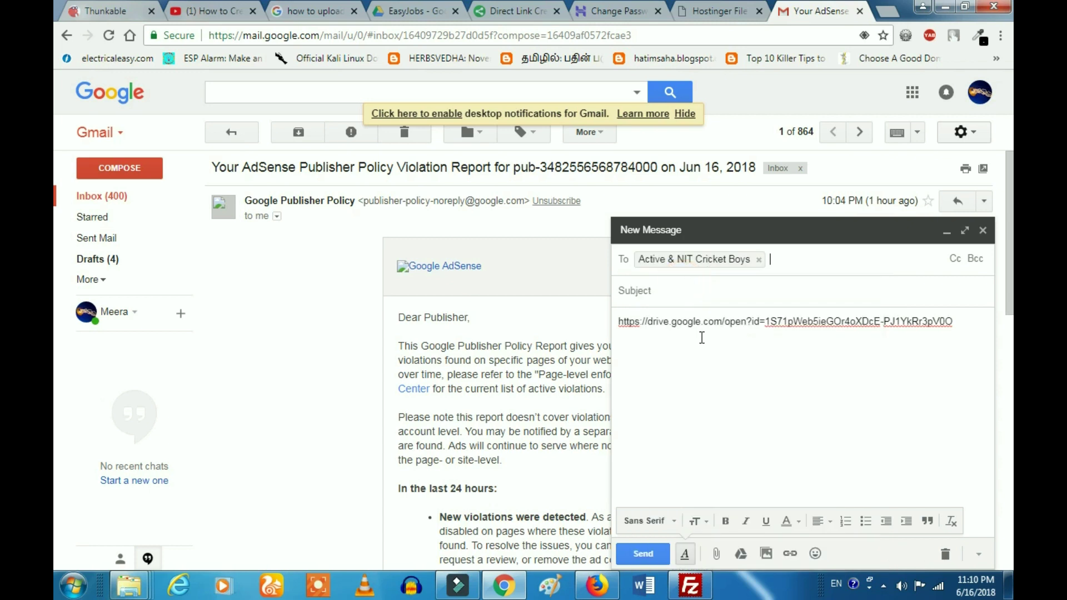
click(643, 553)
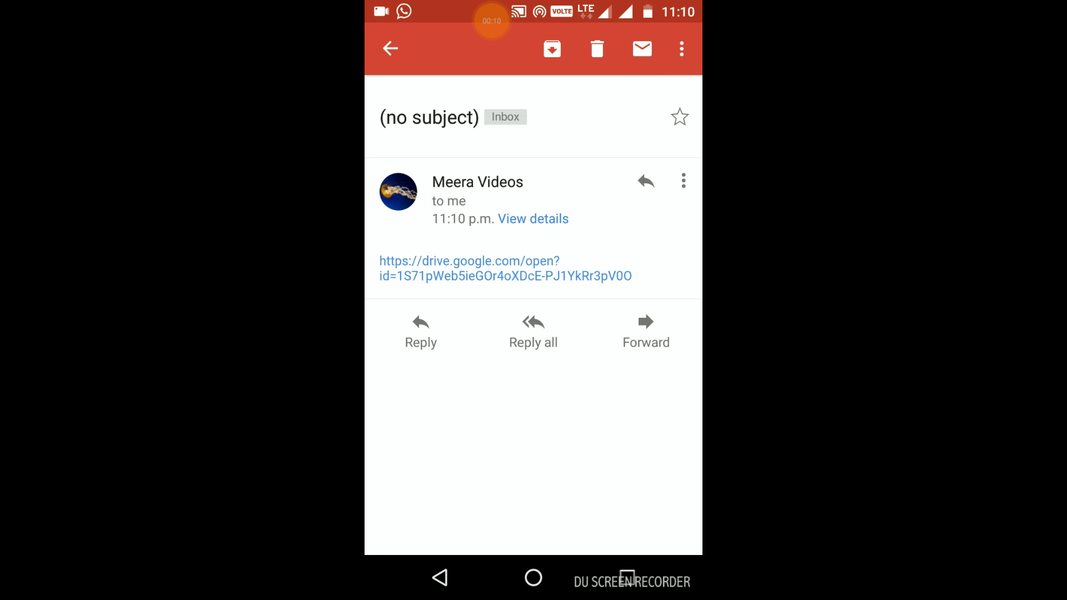
Open the drive.google.com link in the received email on the phone
click(501, 269)
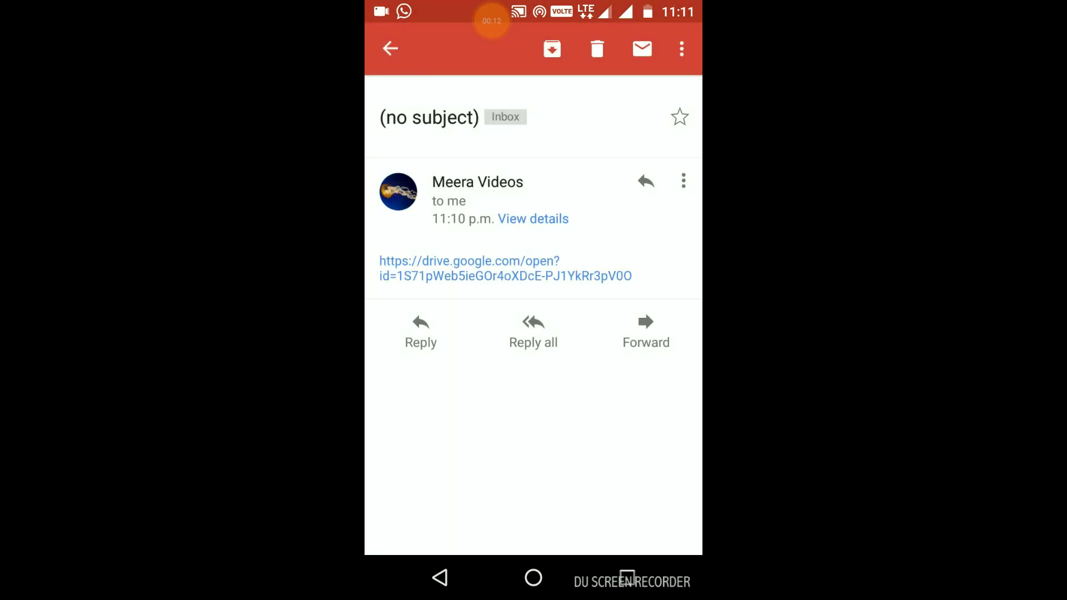